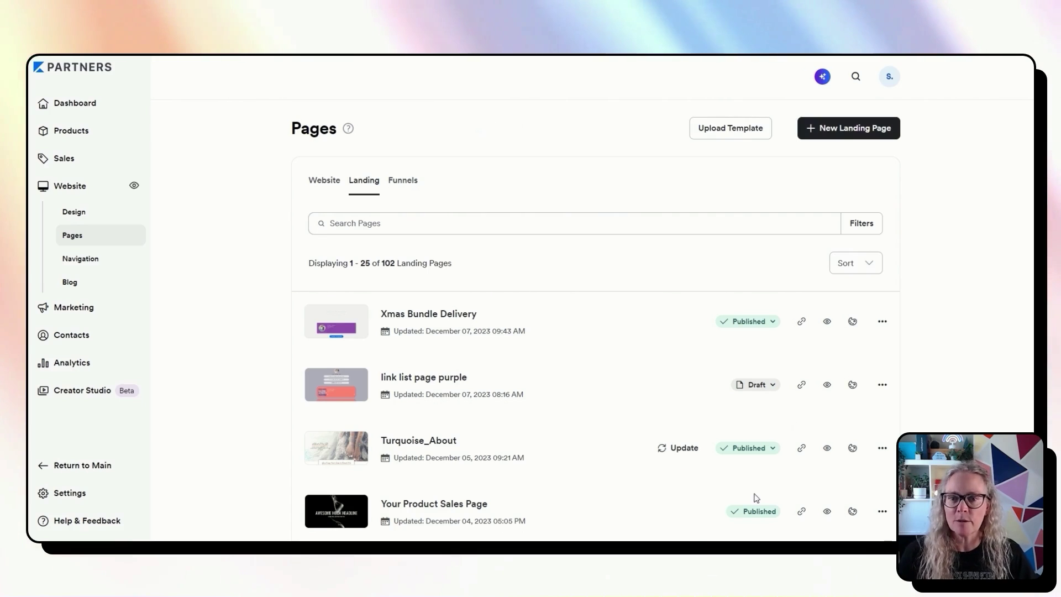
# Step: Open the available template update for the Turquoise_About landing page and read its Encore Page 2.4.2 details
pyautogui.click(683, 453)
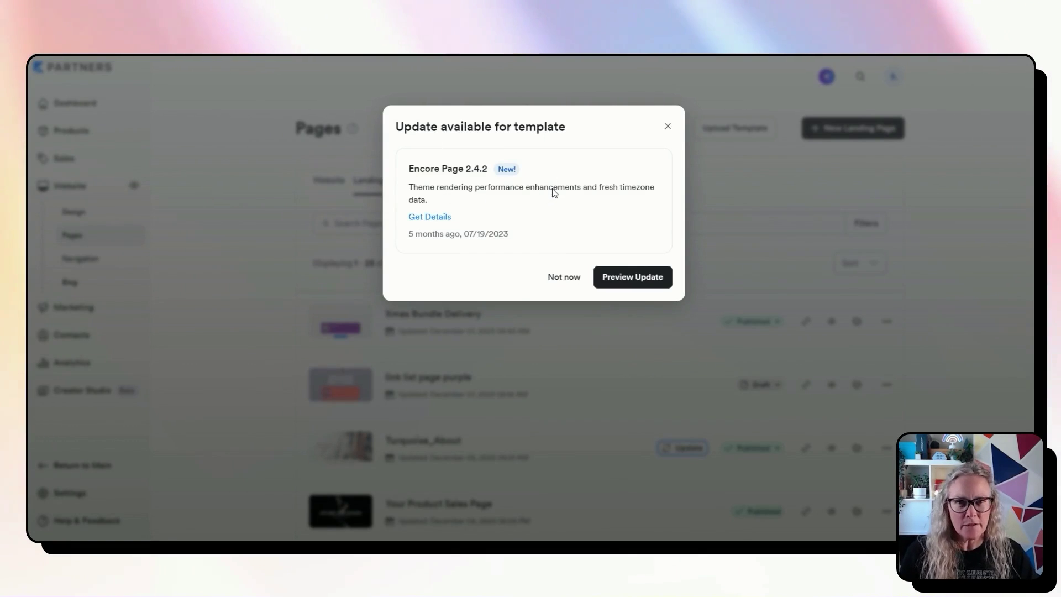
pyautogui.click(432, 220)
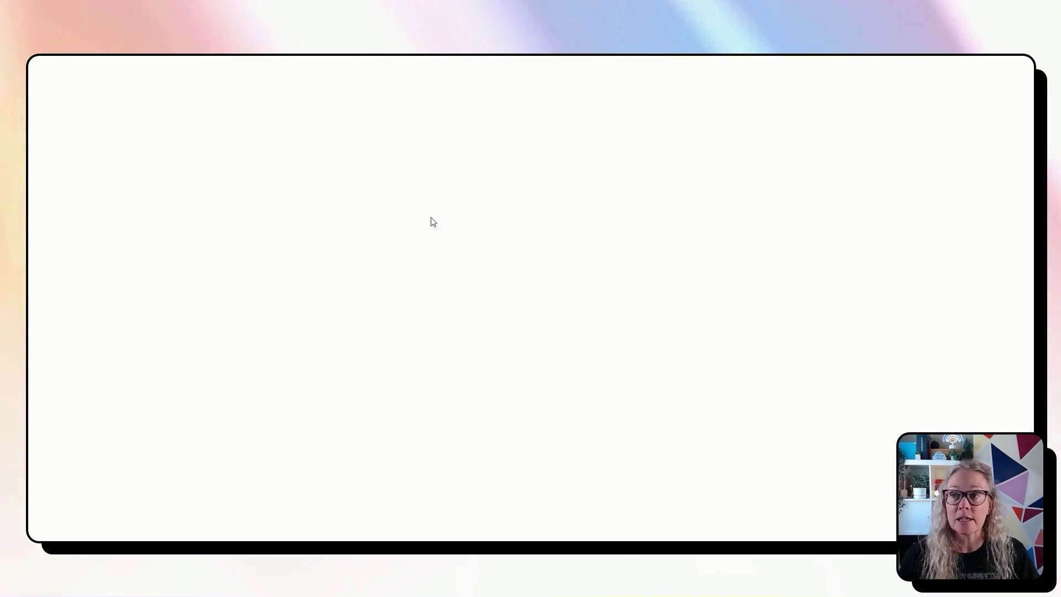
pyautogui.scroll(2, 532, 310)
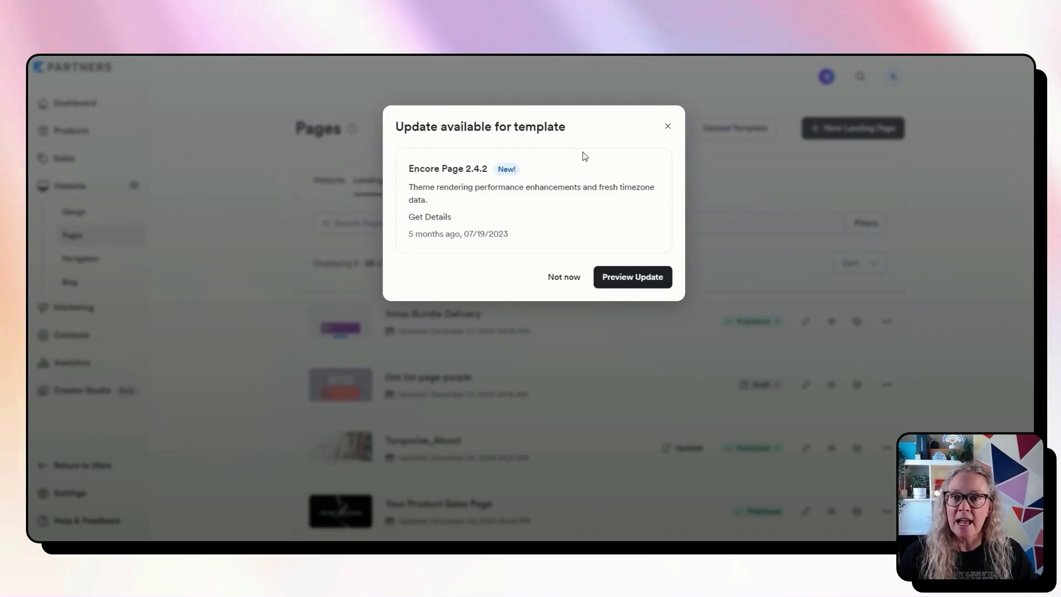
# Step: Preview and apply the Encore Page 2.4.2 update to Turquoise_About, acknowledging that Code Editor changes may not be applied
pyautogui.click(648, 279)
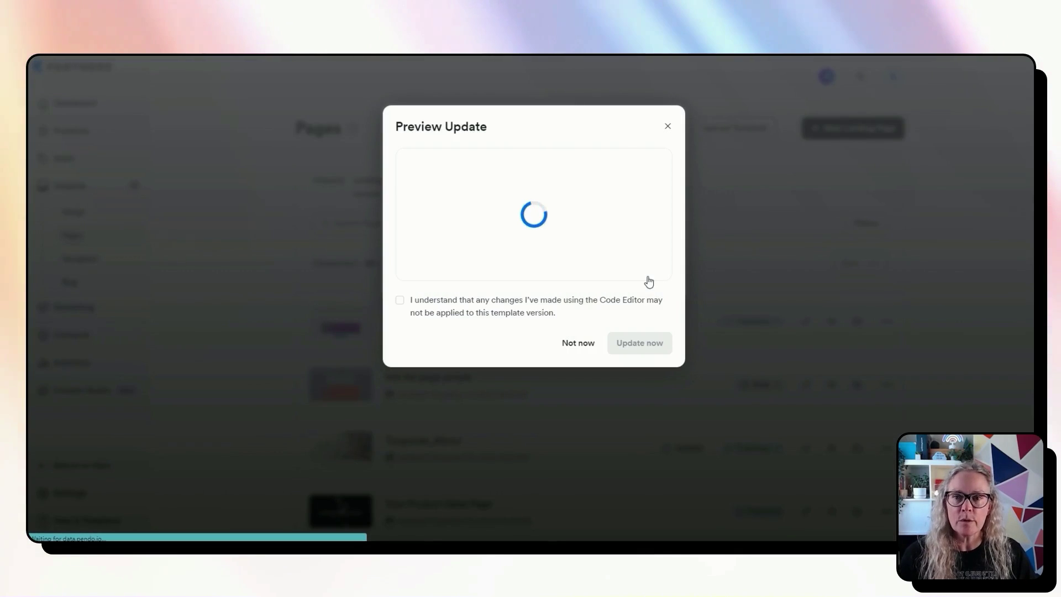
pyautogui.click(400, 304)
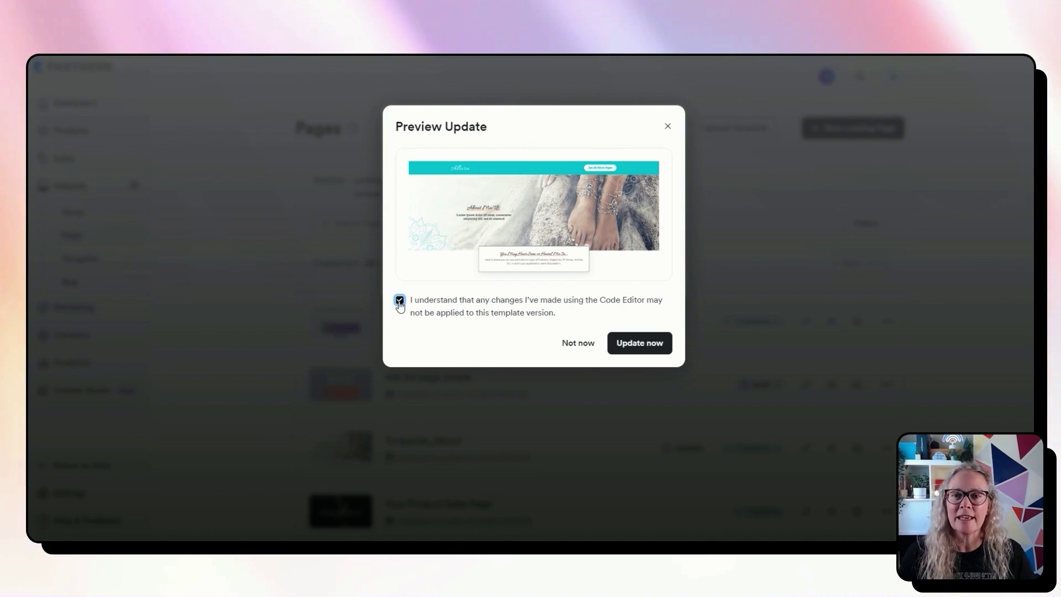
pyautogui.click(641, 348)
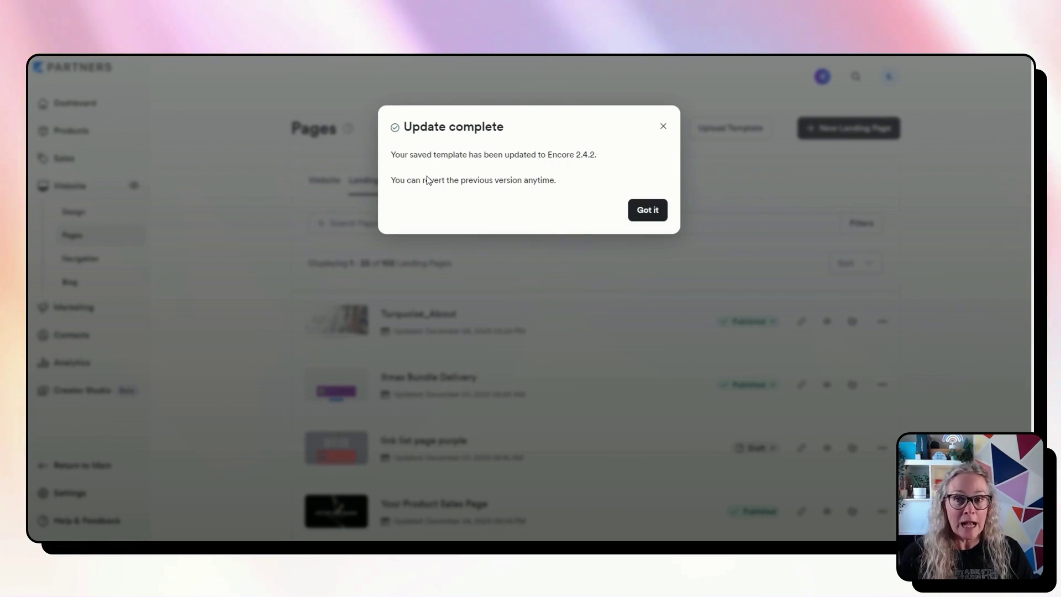
pyautogui.click(652, 215)
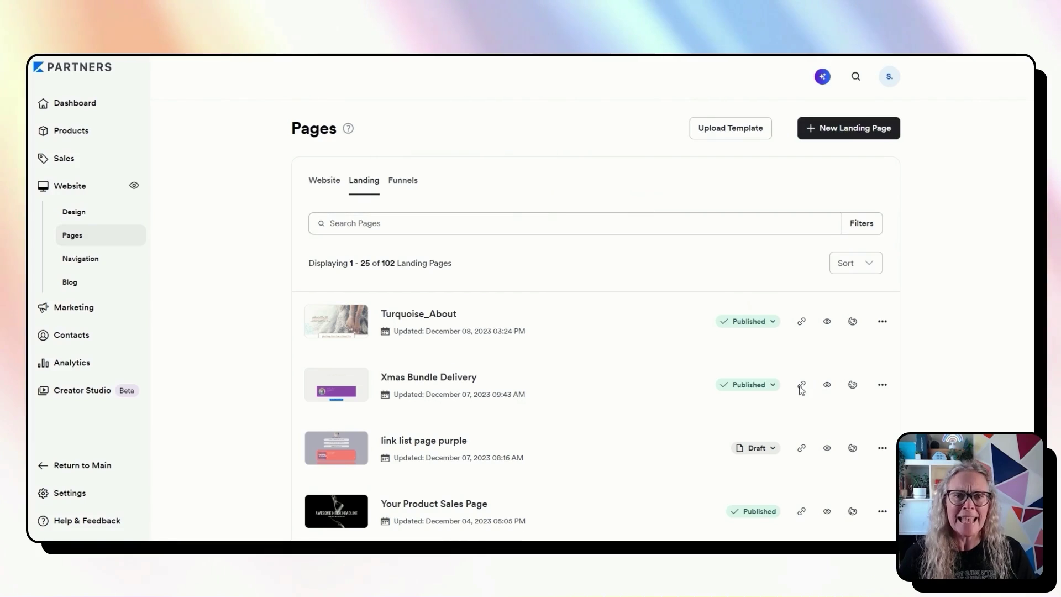
# Step: Check the template update status and revert option of the Turquoise_About landing page, leaving its version as is
pyautogui.click(882, 321)
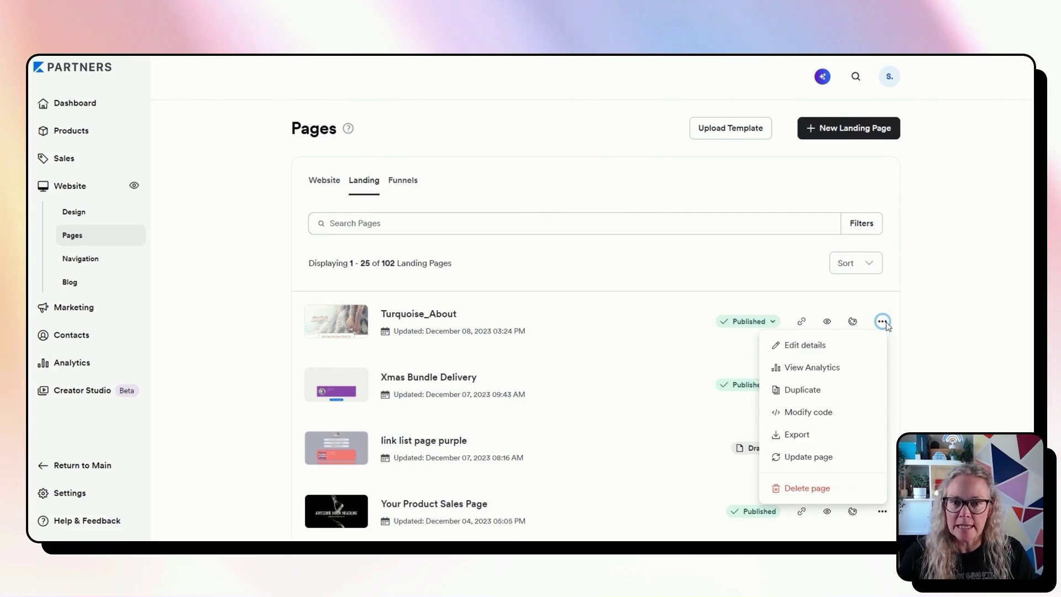
pyautogui.click(832, 462)
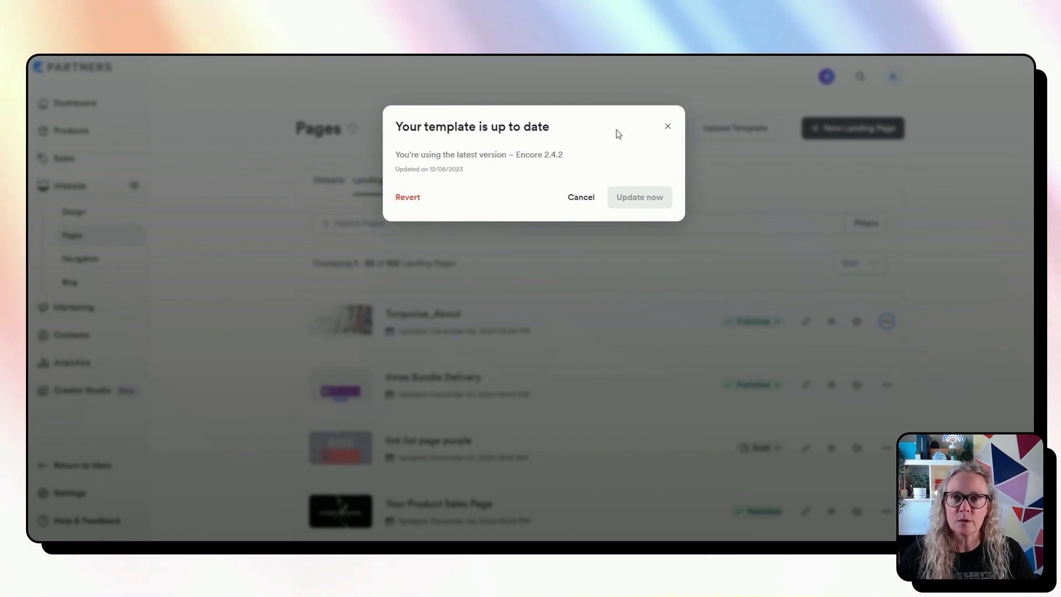
pyautogui.click(666, 129)
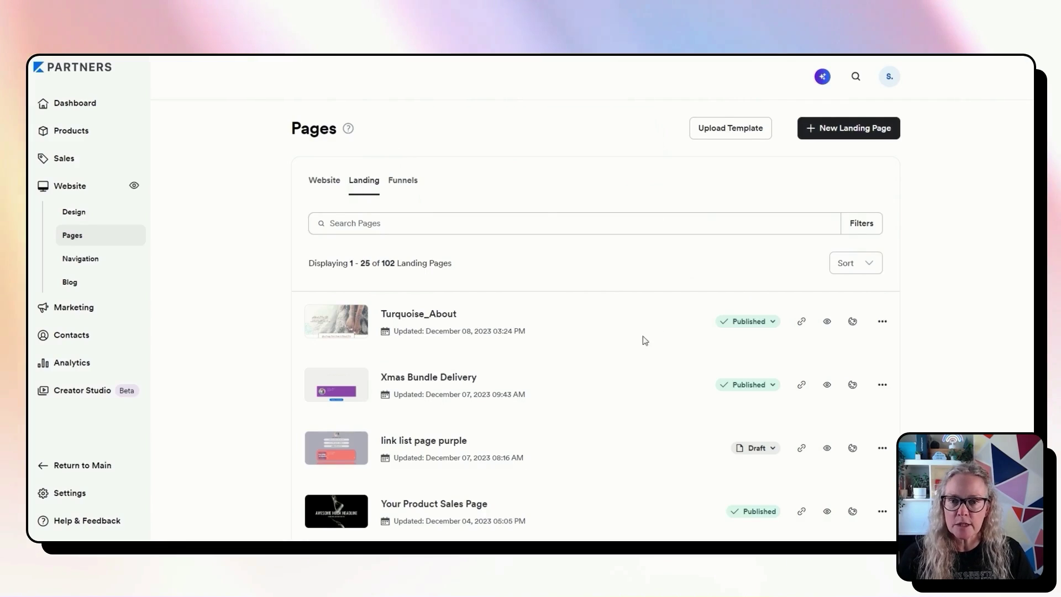
# Step: Look through the landing pages list for other pages that offer a template update
pyautogui.scroll(-3, 690, 370)
pyautogui.scroll(-8, 691, 369)
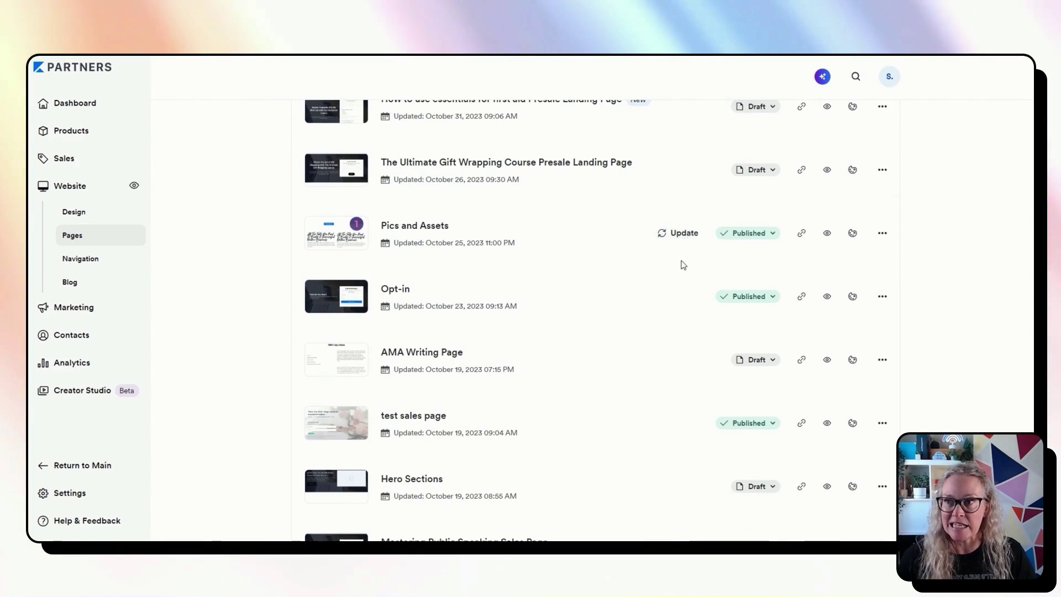
pyautogui.scroll(10, 686, 301)
pyautogui.scroll(2, 685, 302)
# Step: View the update offered for the saved Explicit website template on Encore 1.2.0 in the website design area, without applying it
pyautogui.click(73, 212)
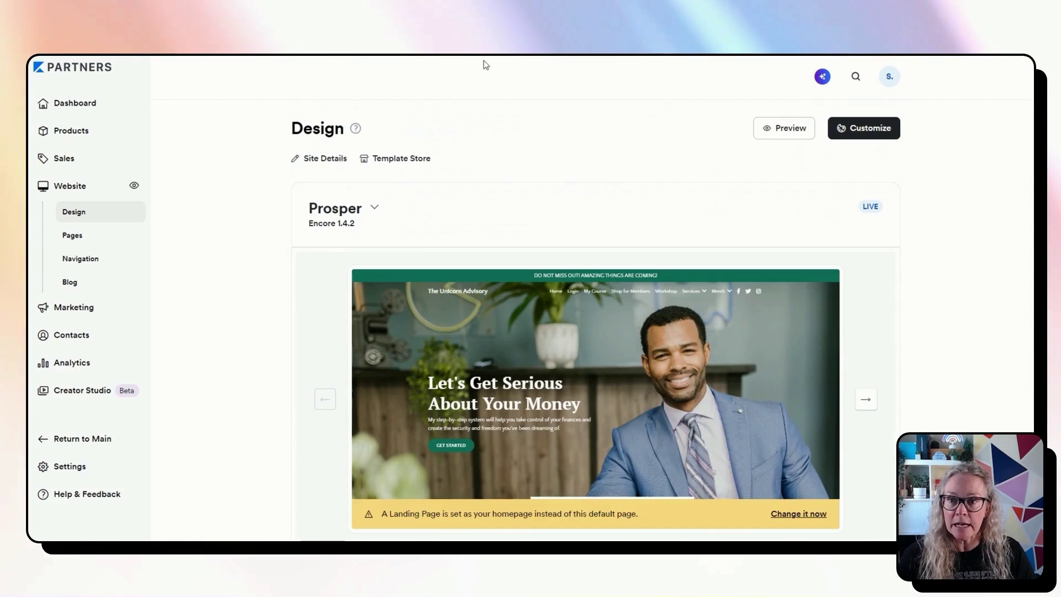
pyautogui.scroll(-8, 713, 282)
pyautogui.scroll(-1, 715, 278)
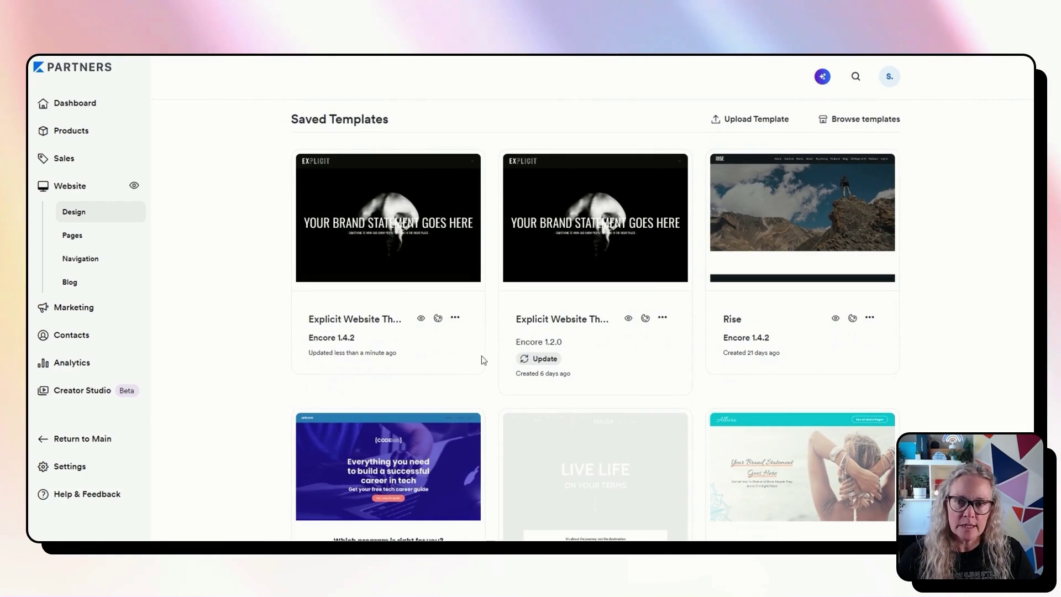
pyautogui.click(546, 362)
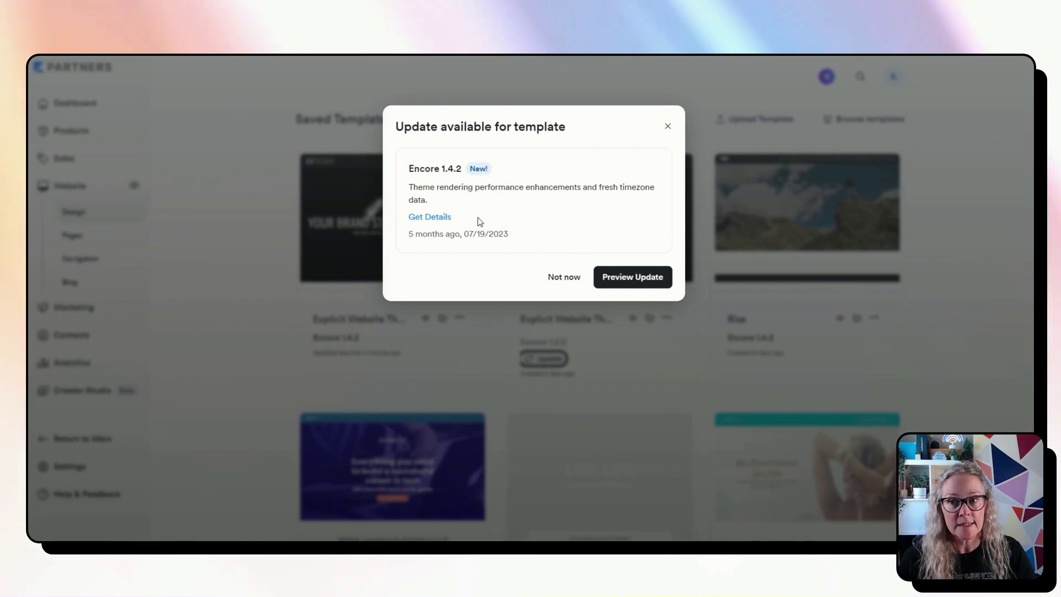
pyautogui.click(667, 128)
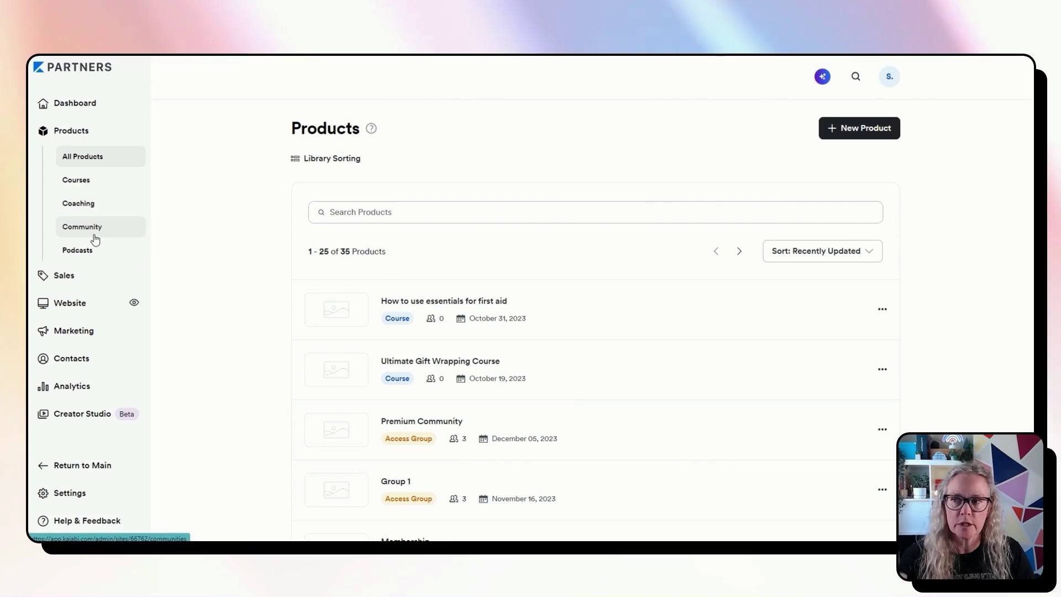
# Step: Check the active Premier Product template of the "How to use essentials for first aid" course for an update
pyautogui.click(437, 302)
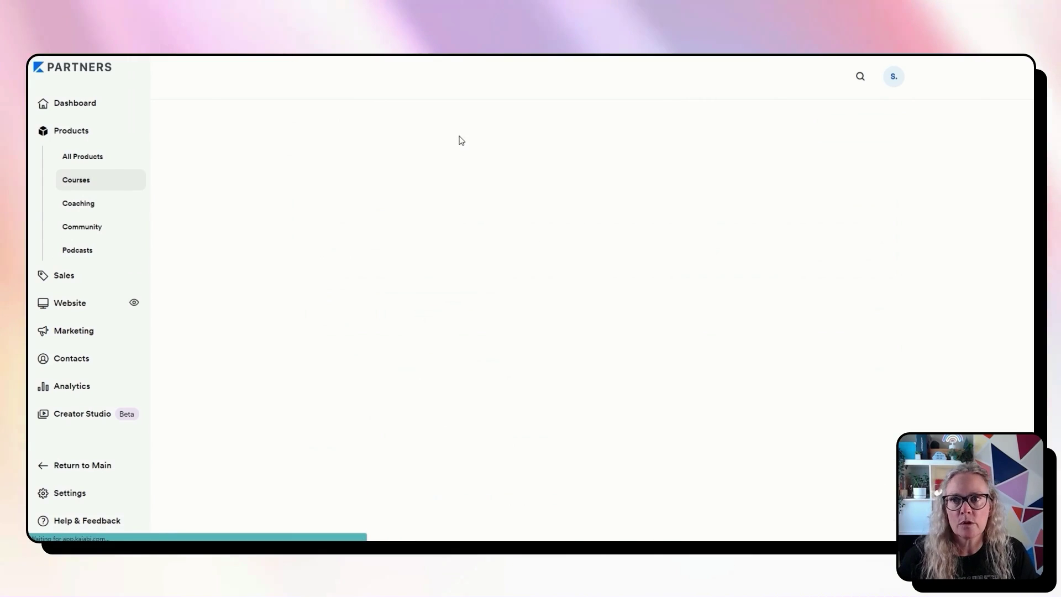
pyautogui.click(438, 163)
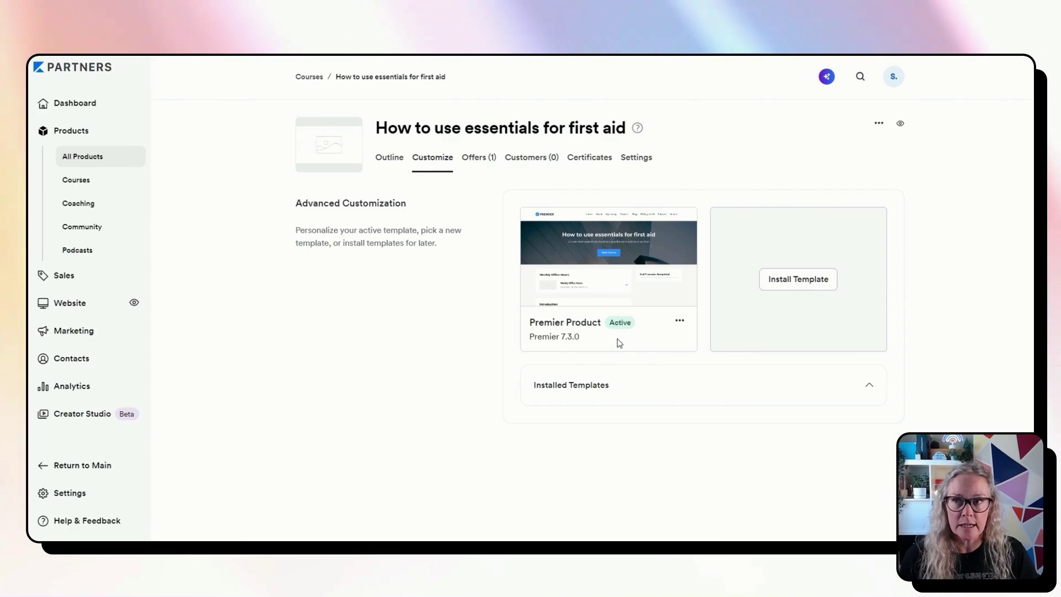
pyautogui.click(680, 321)
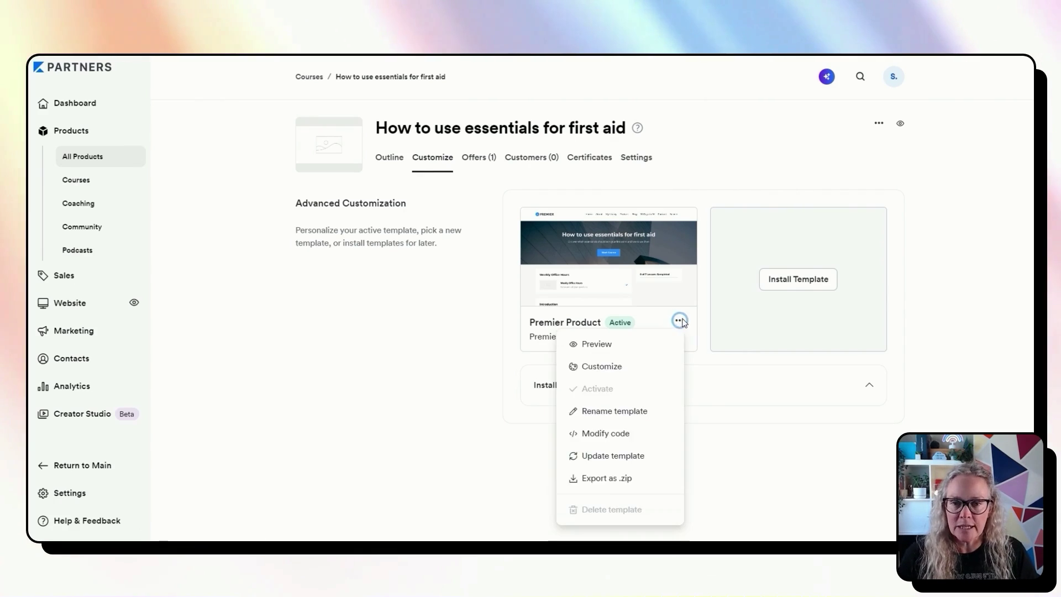
pyautogui.click(645, 456)
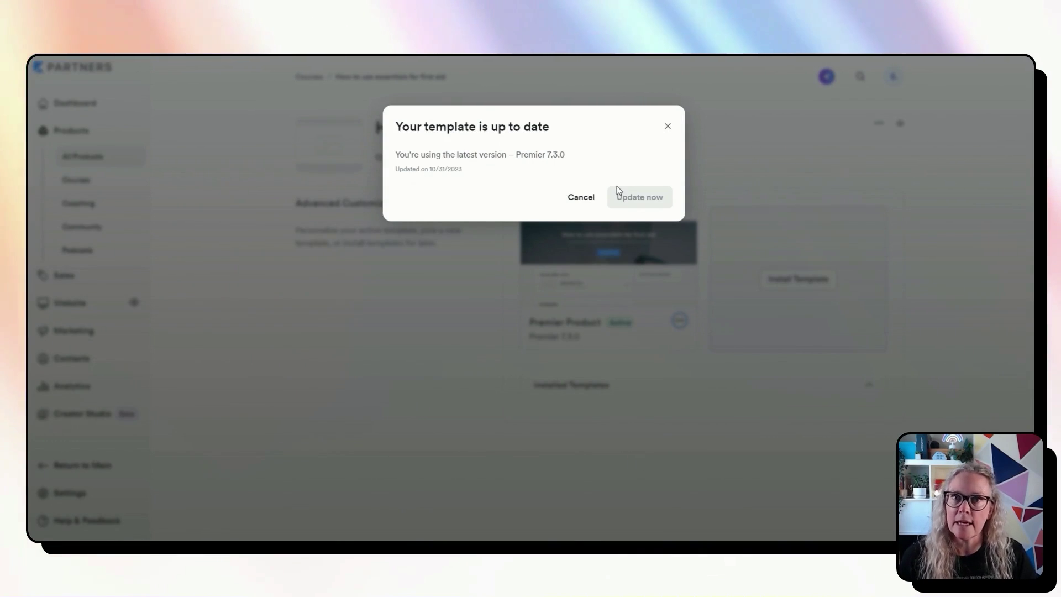
pyautogui.click(667, 128)
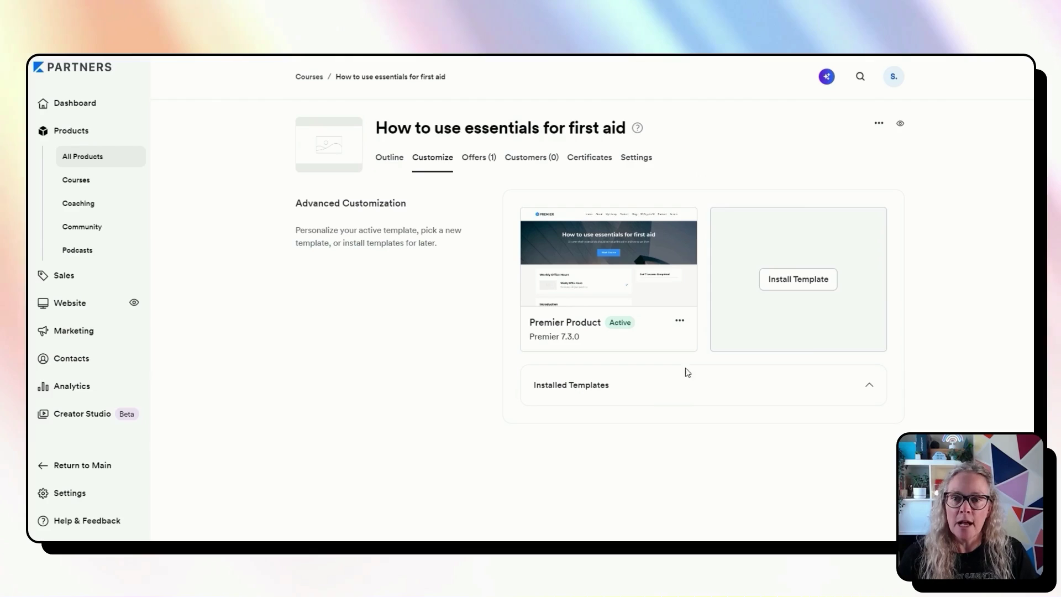
# Step: Show the course's installed templates and check the Sunset template for an update
pyautogui.click(866, 383)
pyautogui.scroll(-2, 890, 376)
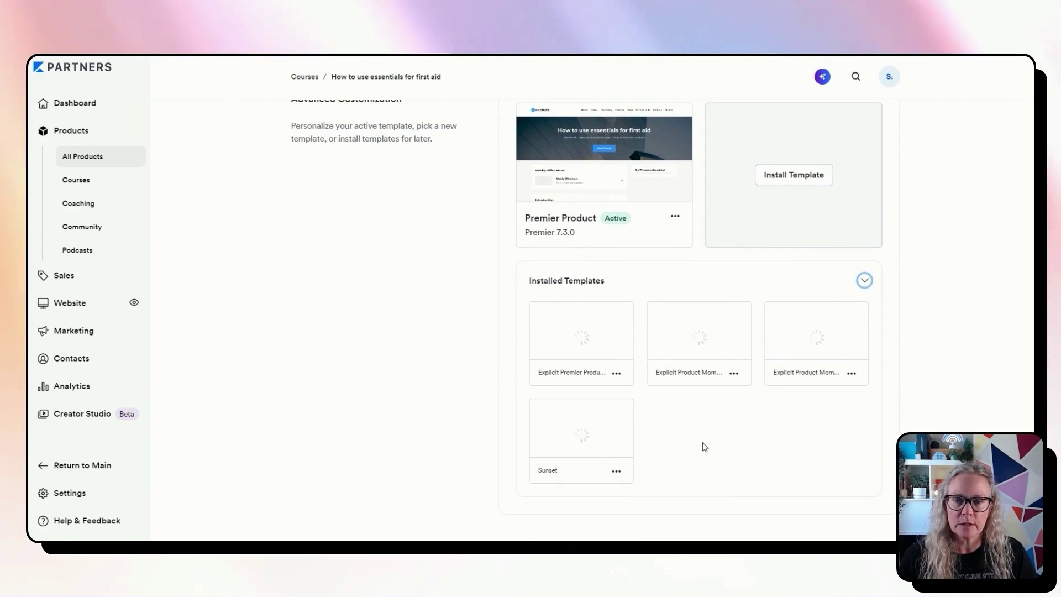
pyautogui.click(616, 473)
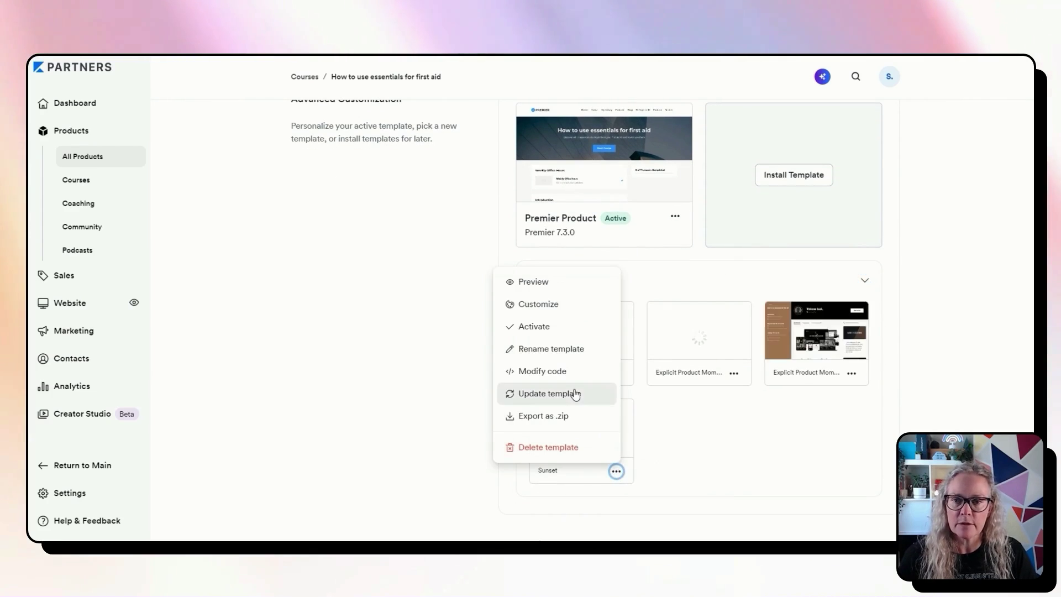
pyautogui.click(575, 391)
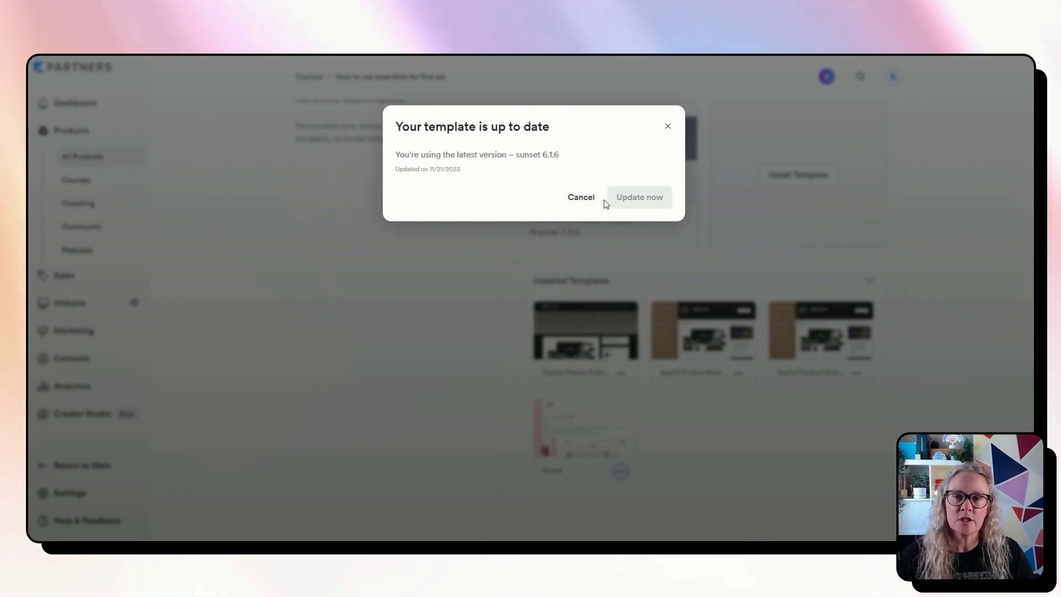
pyautogui.click(587, 200)
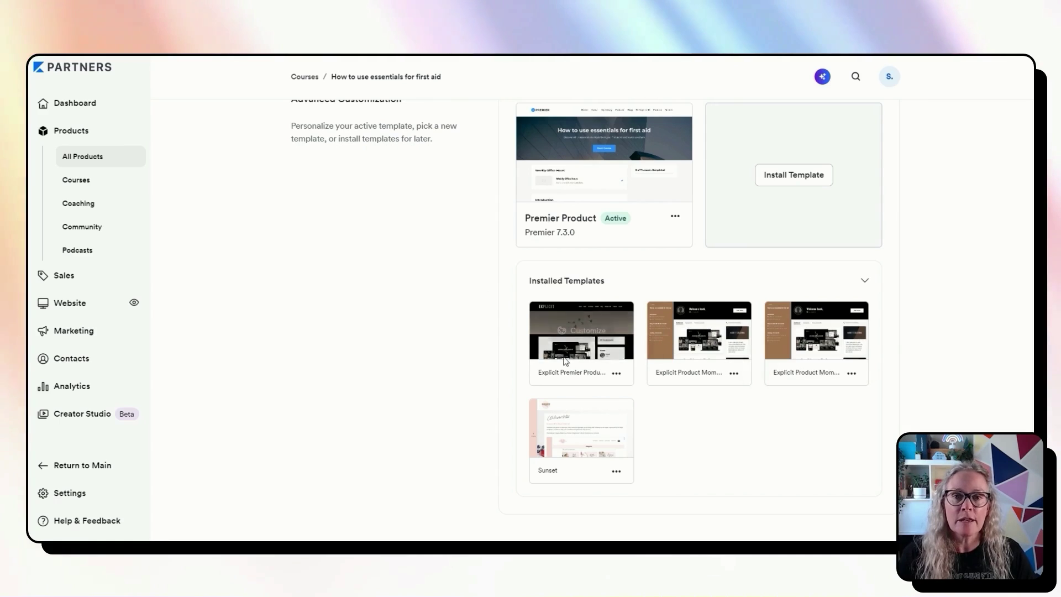
pyautogui.moveTo(568, 355)
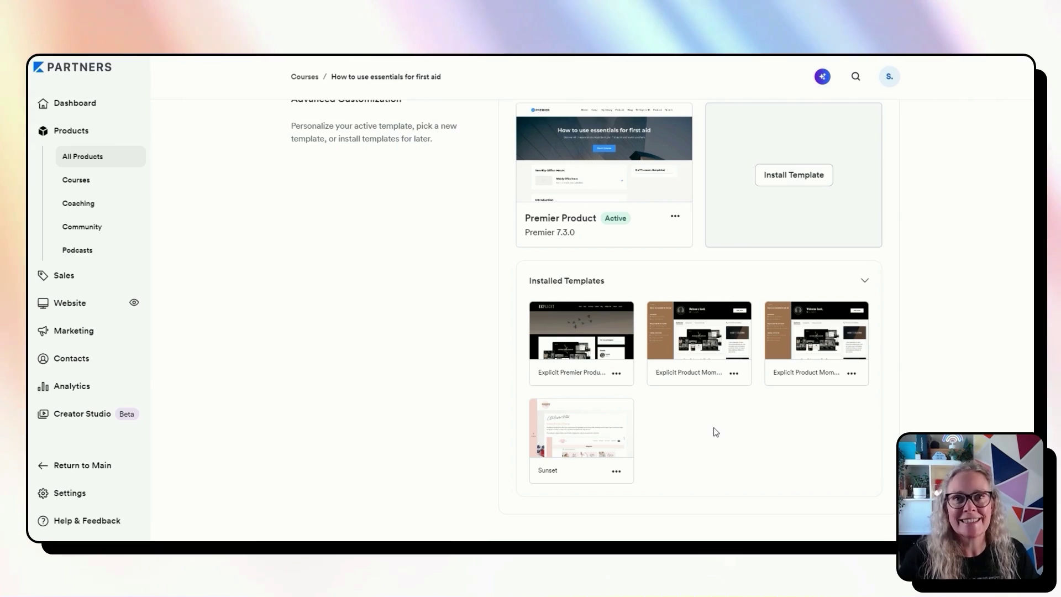
pyautogui.scroll(2, 714, 429)
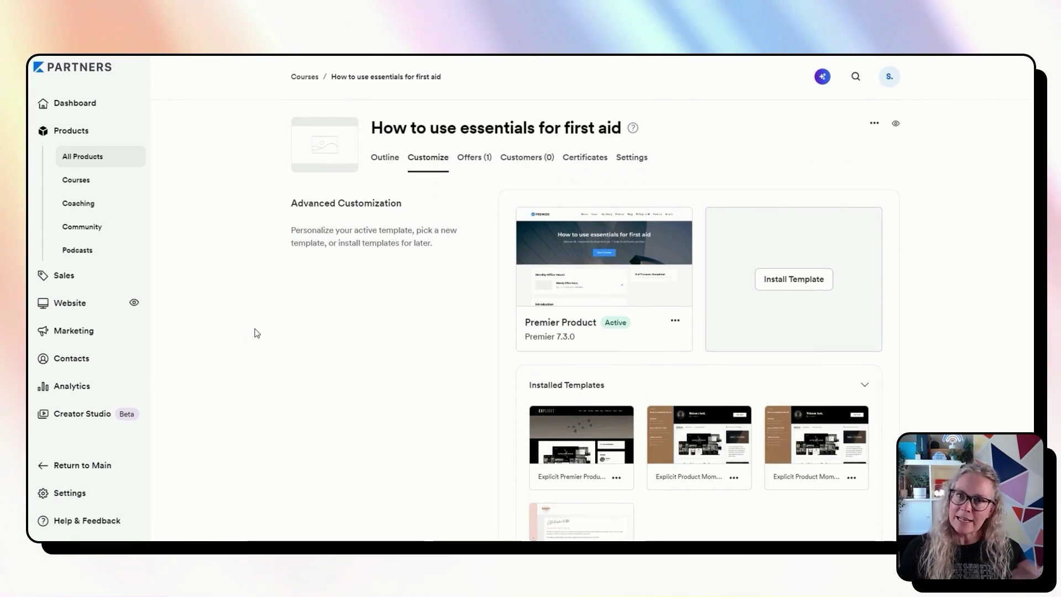